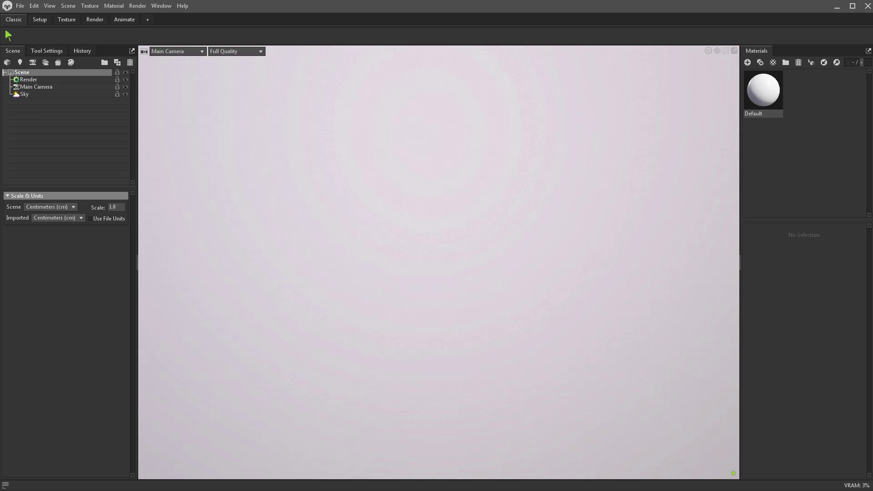
Step: Switch Toolbag to the Texture workspace layout with its canvas and library panels
{"action": "left_click", "coordinate": [68, 18]}
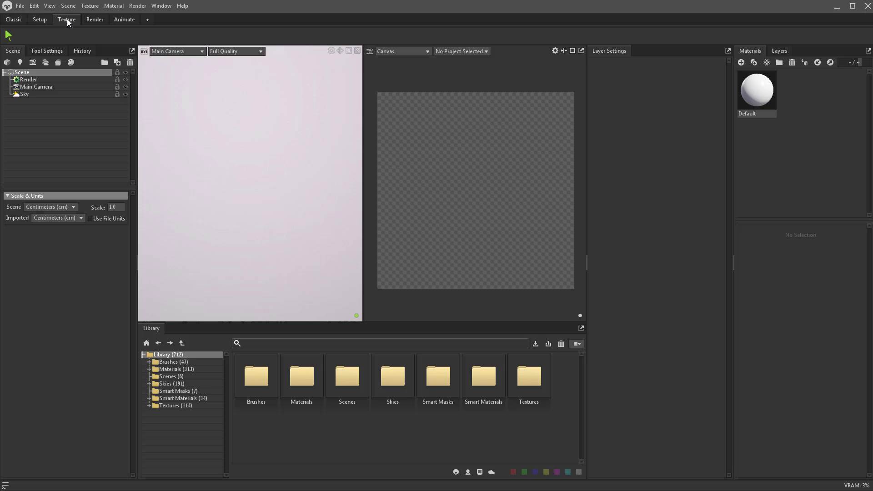
Step: Return to the Classic workspace and bring the TruckMaps folder forward
{"action": "left_click", "coordinate": [9, 20]}
{"action": "key", "text": "alt+Tab"}
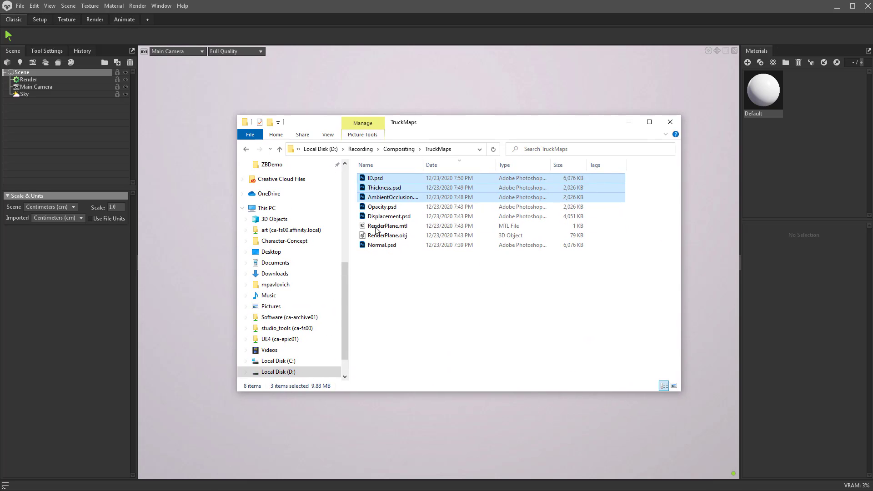
{"action": "left_click", "coordinate": [400, 263]}
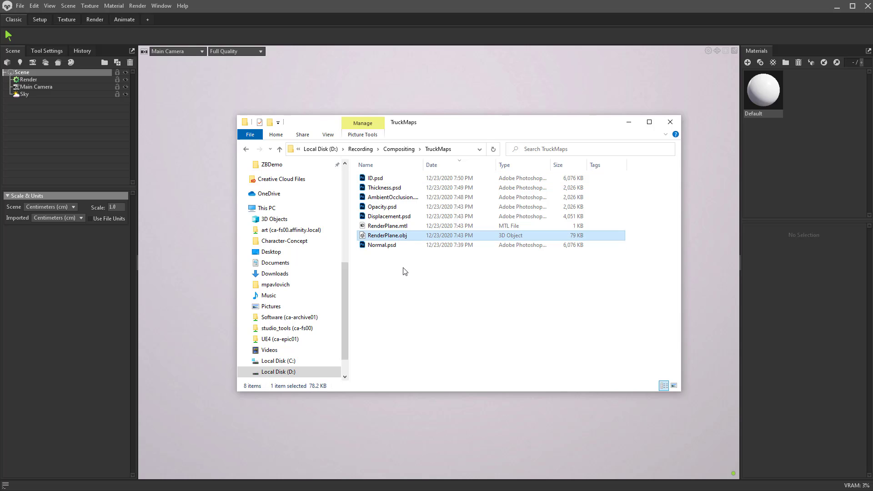
Step: Review each texture map from Normal.psd up to ID.psd, then put the folder away
{"action": "left_click", "coordinate": [394, 248]}
{"action": "left_click", "coordinate": [395, 216]}
{"action": "left_click", "coordinate": [397, 207]}
{"action": "left_click", "coordinate": [397, 197]}
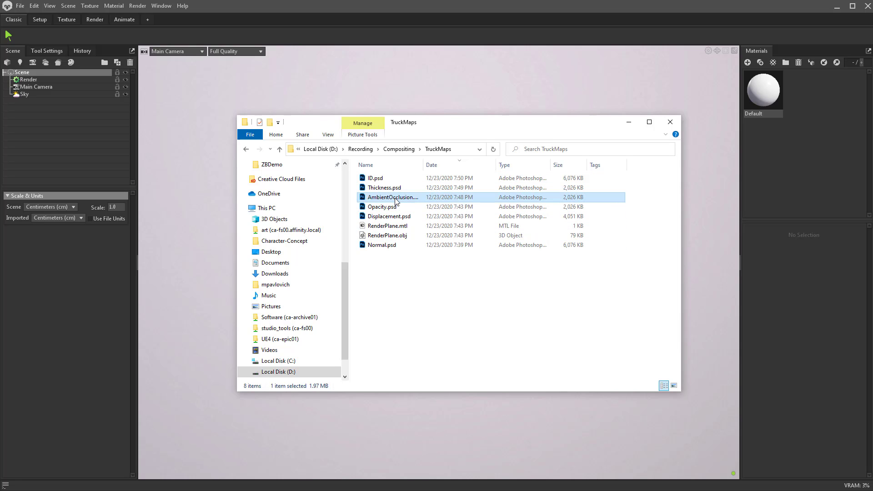
{"action": "left_click", "coordinate": [398, 187]}
{"action": "left_click", "coordinate": [399, 179]}
{"action": "key", "text": "alt+Tab"}
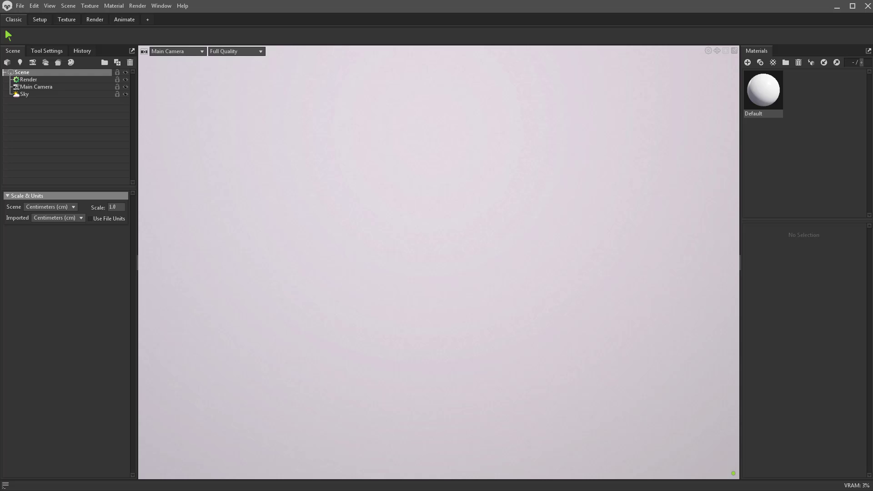
Step: Import RenderPlane.obj into the scene and orbit to face the plane
{"action": "left_click_drag", "start_coordinate": [375, 256], "coordinate": [377, 257]}
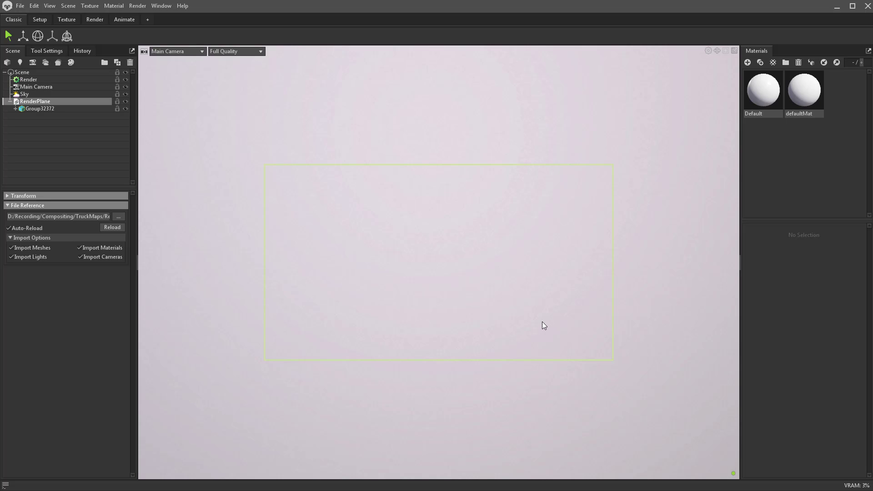
{"action": "left_click", "coordinate": [635, 254]}
{"action": "left_click_drag", "start_coordinate": [520, 273], "coordinate": [702, 199]}
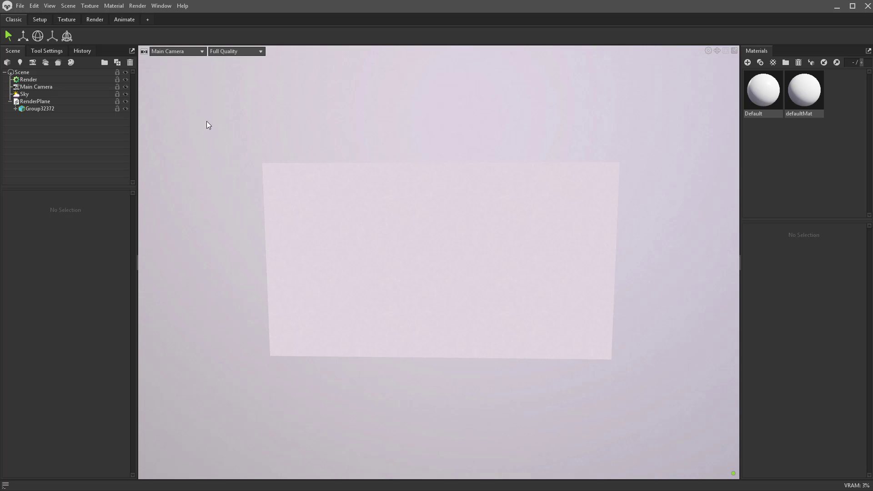
Step: Check the plane in the Front and Back views, then return to Main Camera
{"action": "left_click", "coordinate": [184, 50]}
{"action": "left_click", "coordinate": [176, 118]}
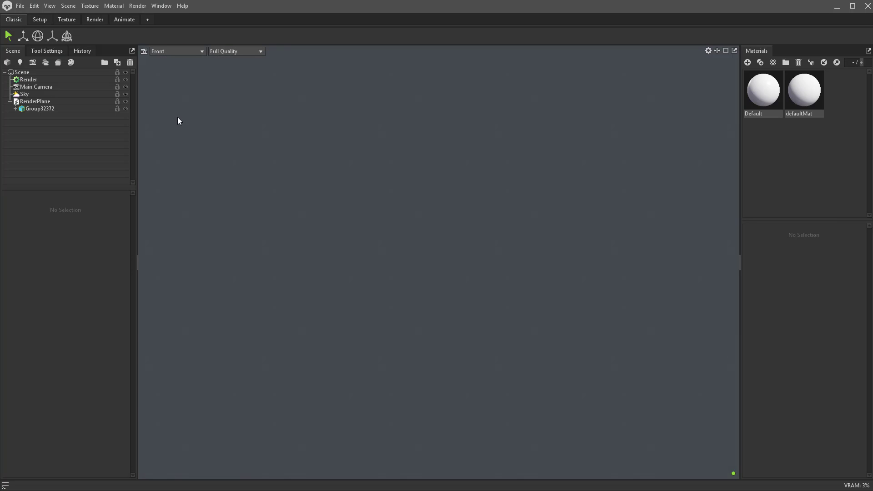
{"action": "left_click", "coordinate": [182, 52]}
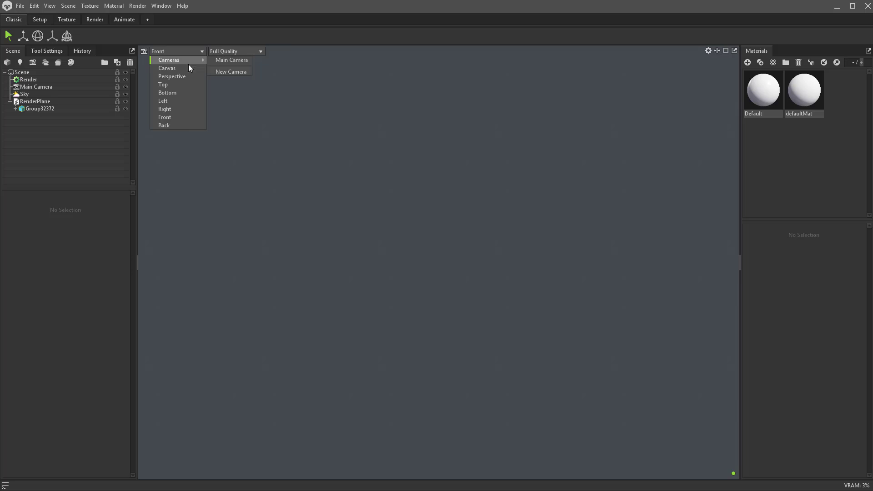
{"action": "left_click", "coordinate": [172, 125]}
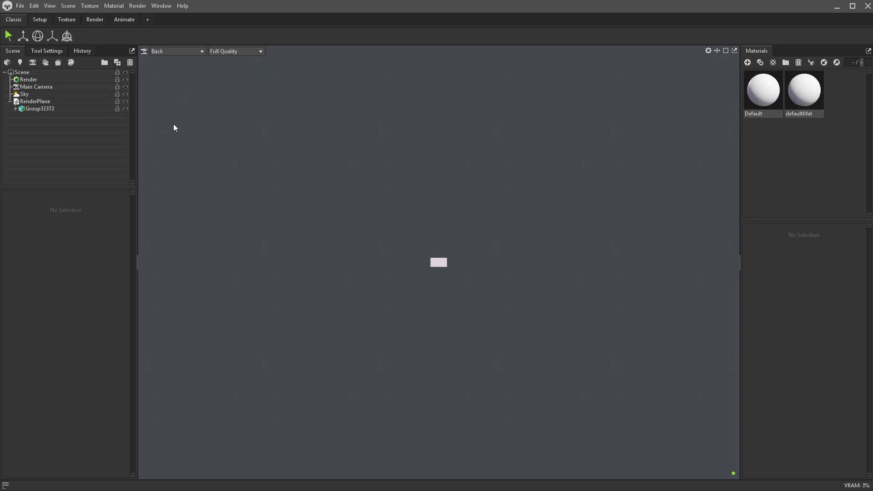
{"action": "scroll", "coordinate": [426, 209], "scroll_direction": "up", "scroll_amount": 10}
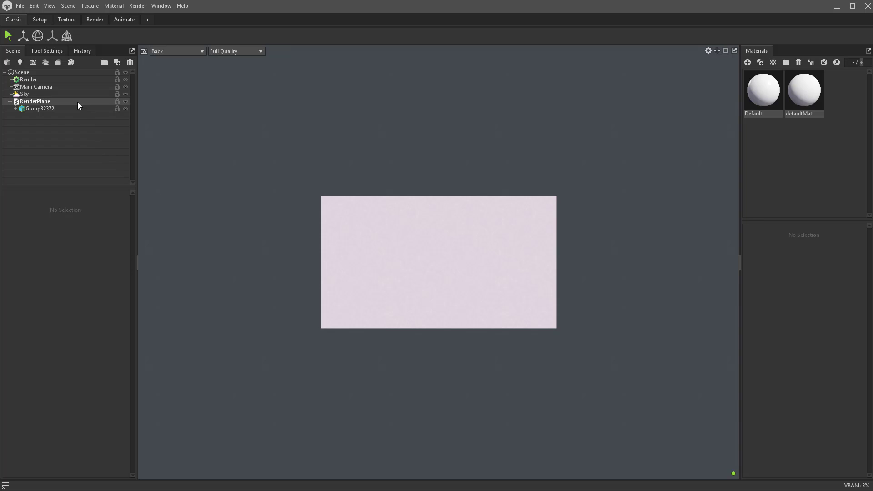
{"action": "left_click", "coordinate": [177, 53]}
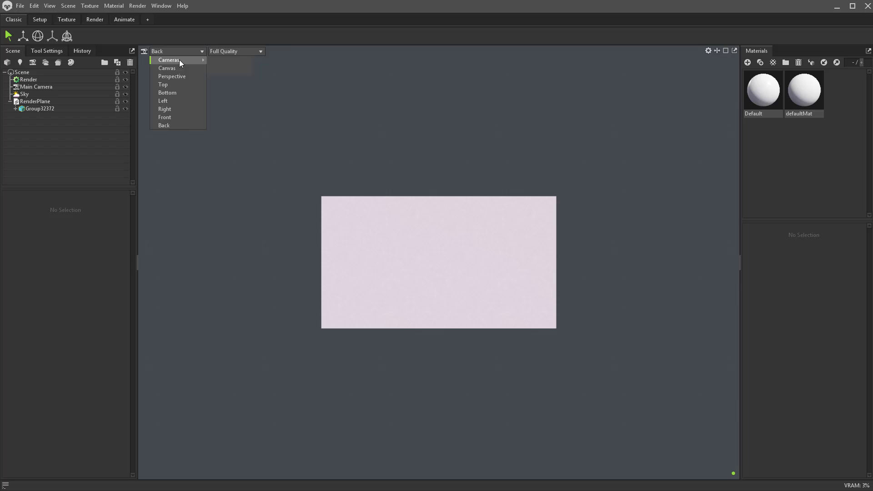
{"action": "mouse_move", "coordinate": [180, 62]}
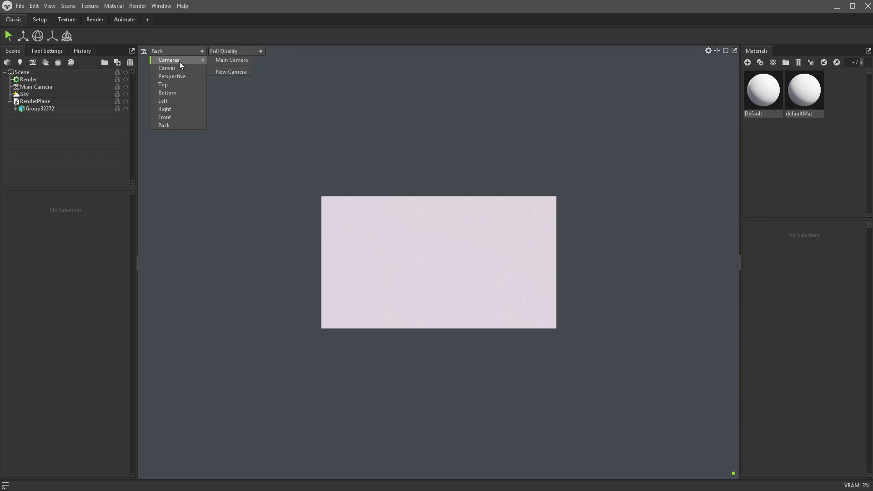
{"action": "left_click", "coordinate": [237, 60]}
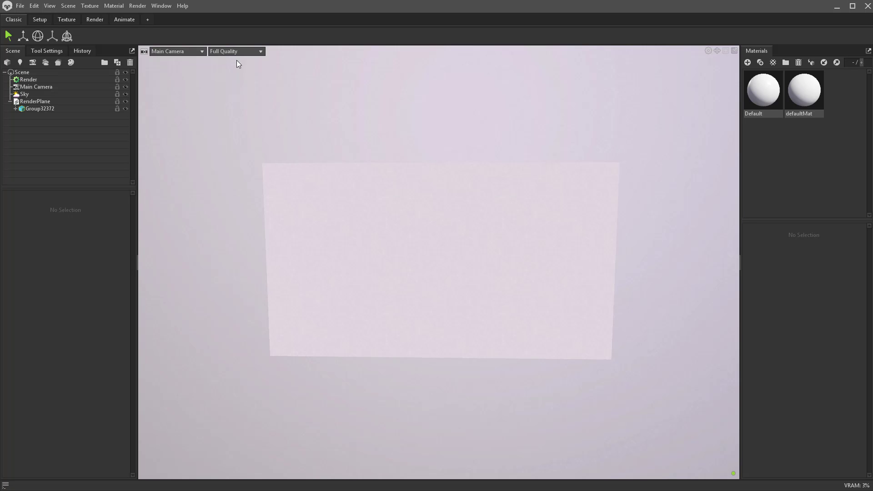
Step: Switch the Main Camera's lens mode to Orthographic
{"action": "left_click", "coordinate": [55, 87]}
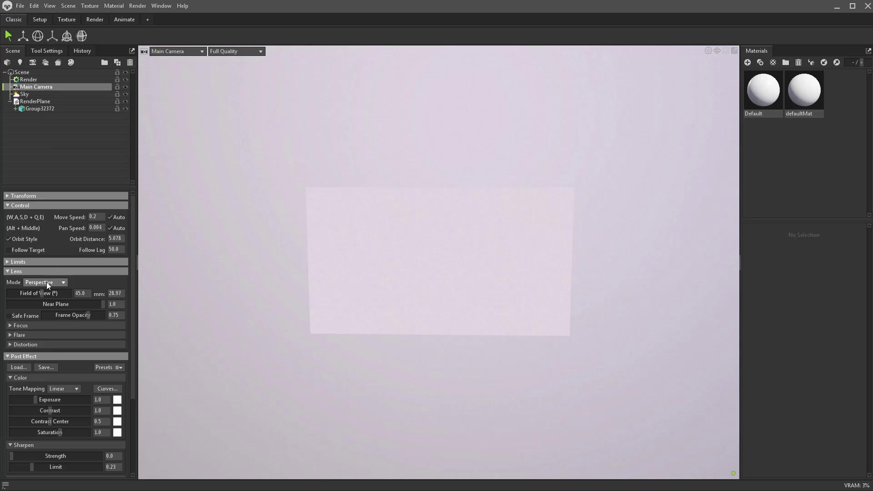
{"action": "left_click", "coordinate": [44, 297]}
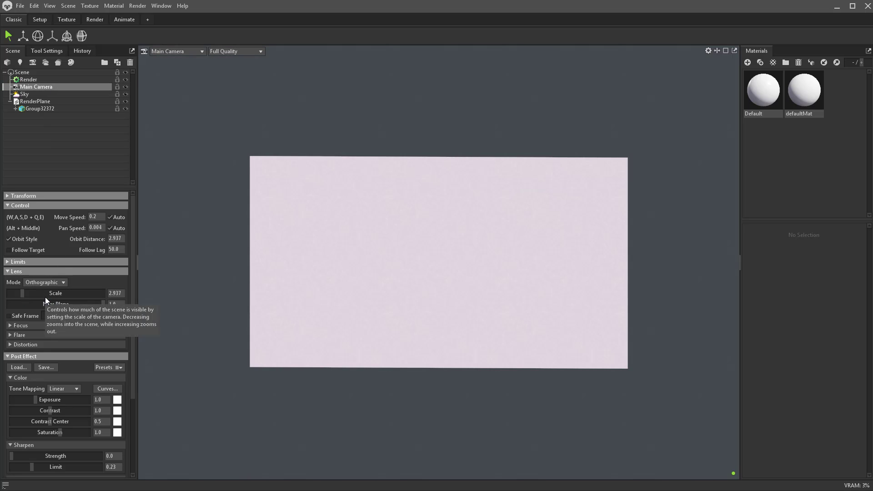
{"action": "left_click", "coordinate": [24, 197]}
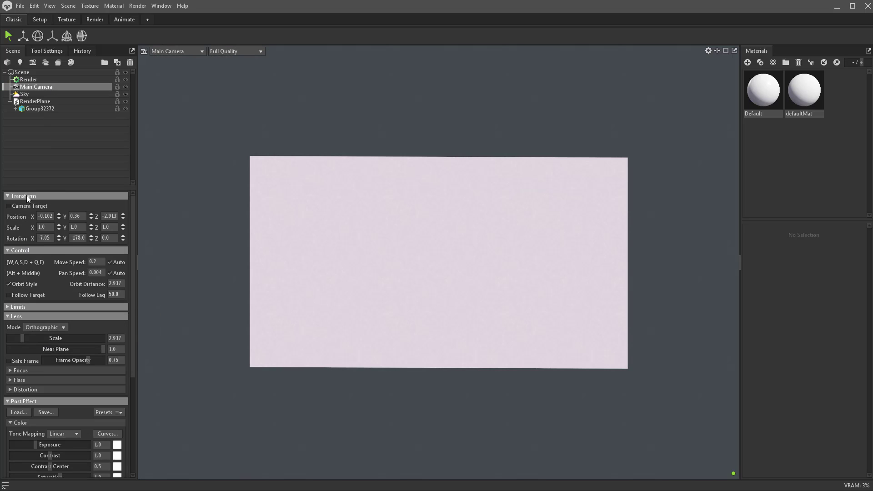
Step: Set the camera rotation to X 0 and Y -180, then centre the render plane
{"action": "left_click", "coordinate": [44, 238]}
{"action": "left_click_drag", "start_coordinate": [44, 240], "coordinate": [51, 253]}
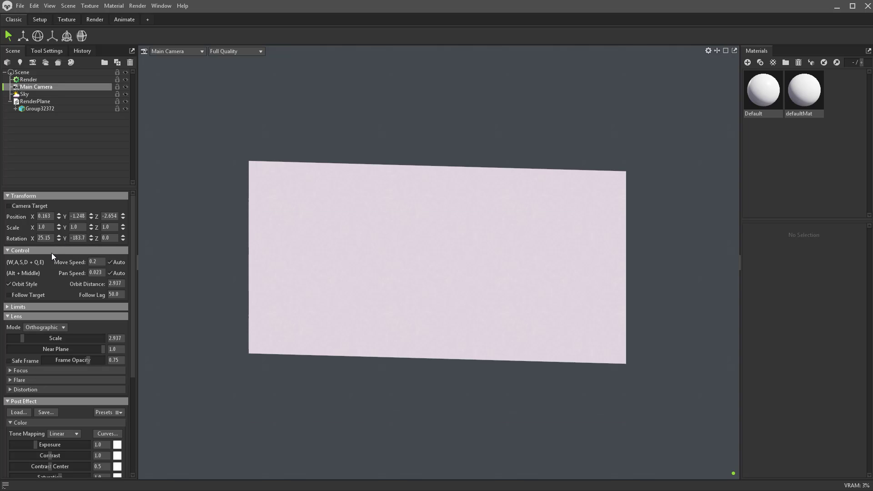
{"action": "double_click", "coordinate": [48, 239]}
{"action": "type", "text": "0"}
{"action": "key", "text": "Return"}
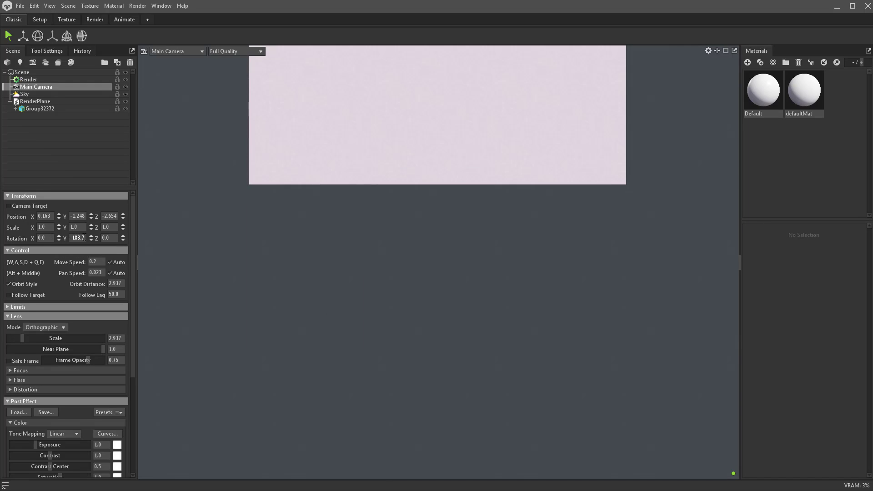
{"action": "left_click", "coordinate": [84, 237]}
{"action": "type", "text": "-"}
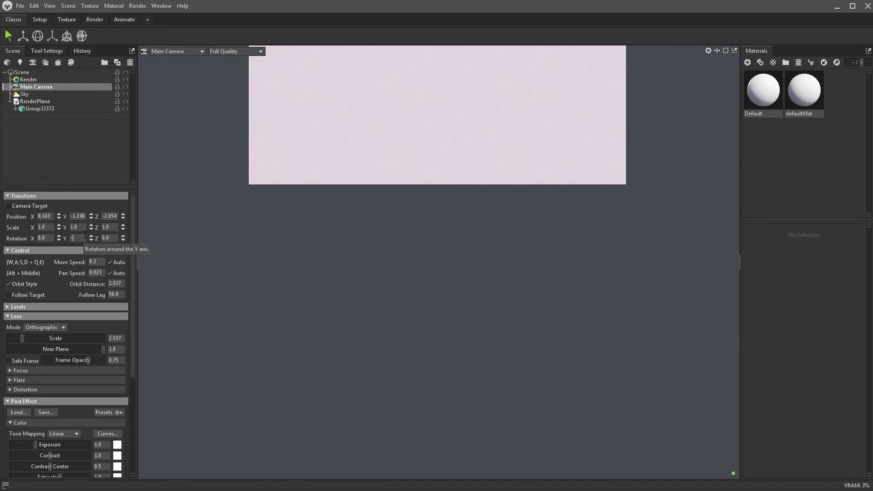
{"action": "type", "text": "180"}
{"action": "key", "text": "Return"}
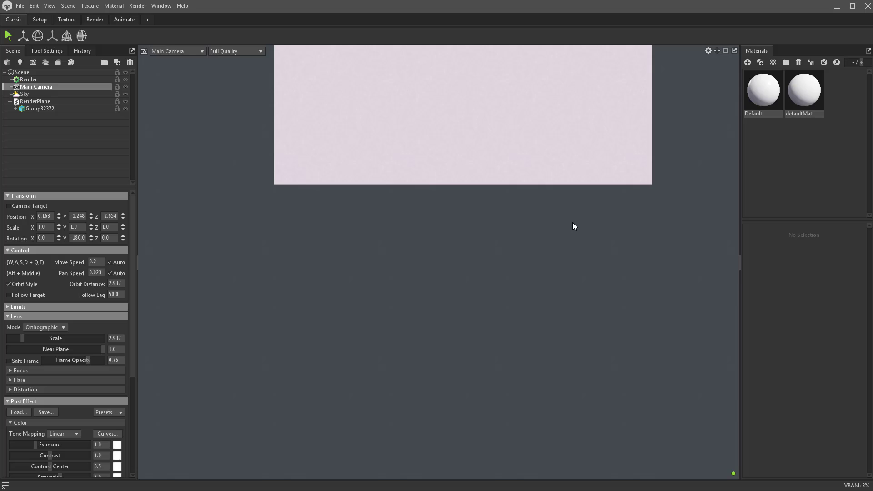
{"action": "middle_click_drag", "start_coordinate": [691, 132], "coordinate": [653, 354], "text": "alt"}
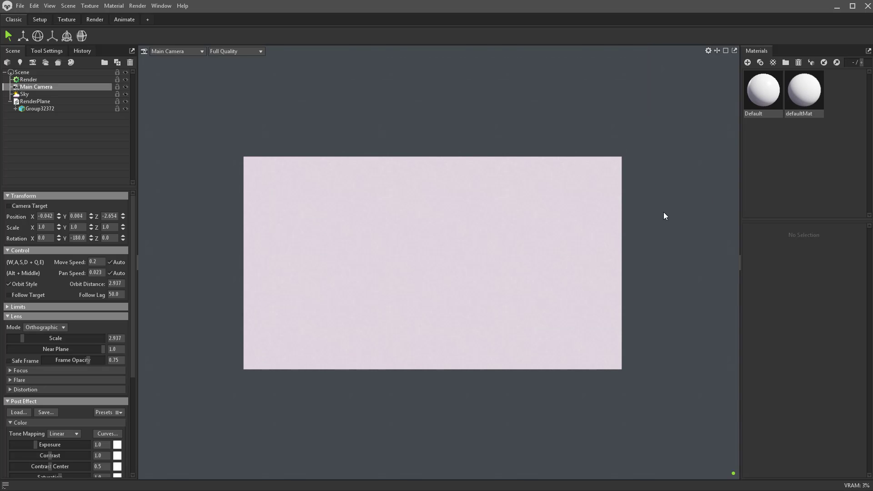
Step: Create a new material, rename it TruckRender, and drag it onto the render plane
{"action": "left_click", "coordinate": [746, 62]}
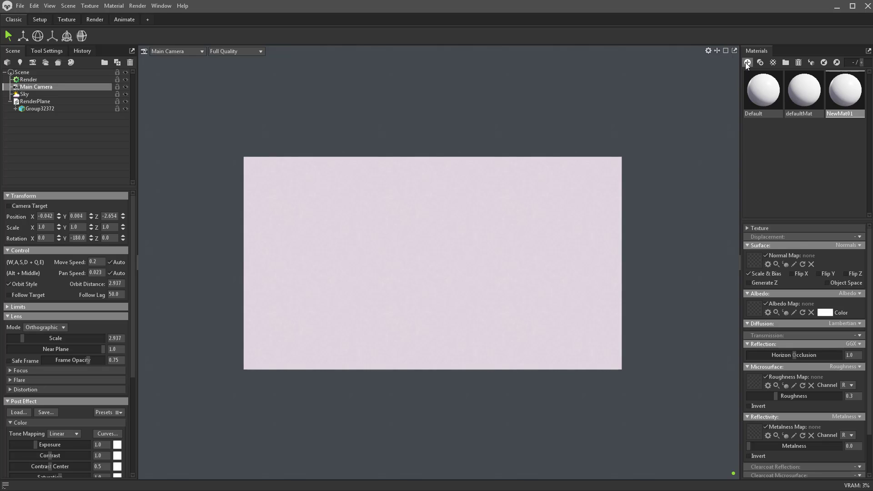
{"action": "left_click", "coordinate": [845, 113]}
{"action": "type", "text": "TruckRender"}
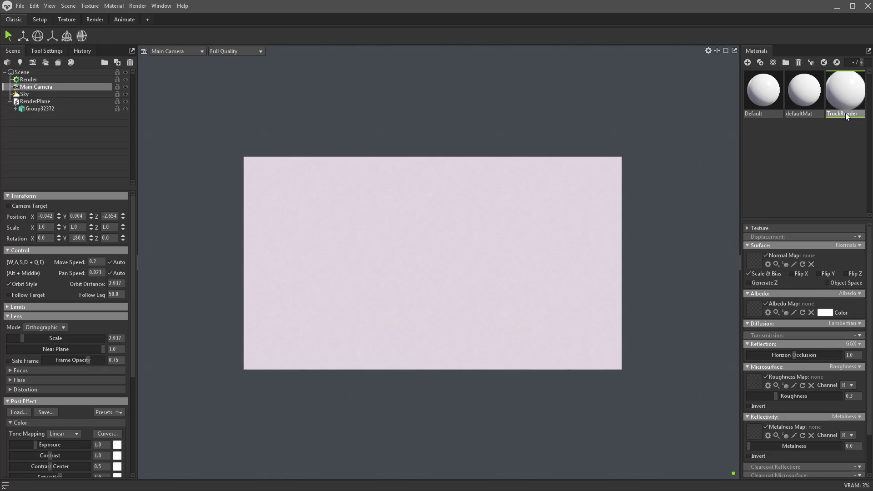
{"action": "left_click_drag", "start_coordinate": [828, 112], "coordinate": [426, 296]}
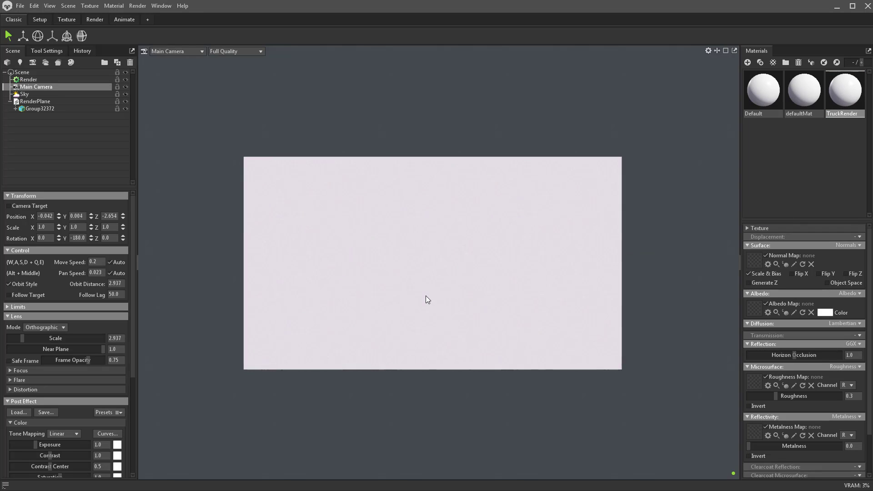
{"action": "scroll", "coordinate": [804, 336], "scroll_direction": "down", "scroll_amount": 2}
{"action": "scroll", "coordinate": [809, 299], "scroll_direction": "up", "scroll_amount": 2}
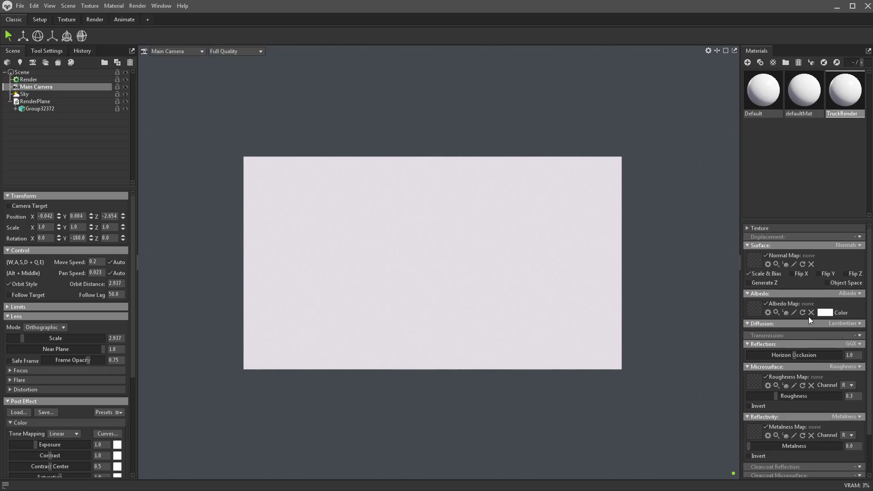
Step: Drop Normal.psd from TruckMaps into TruckRender's Normal Map slot
{"action": "key", "text": "alt+Tab"}
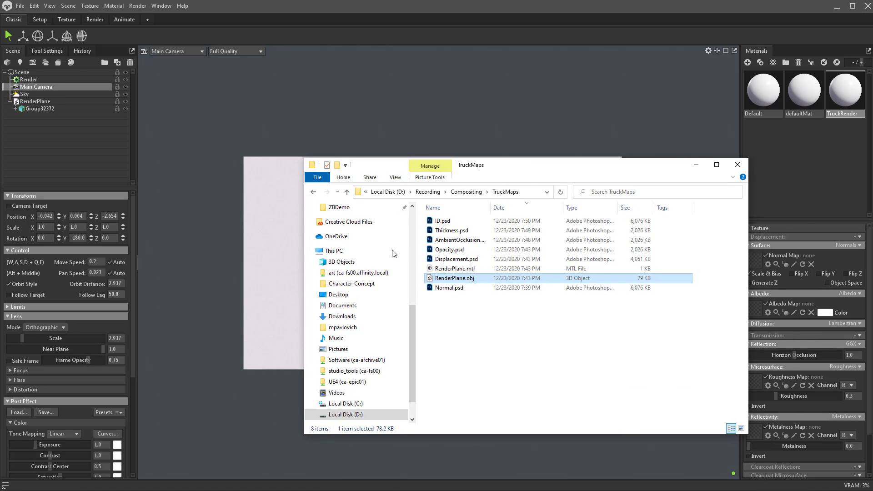
{"action": "key", "text": "alt+Tab"}
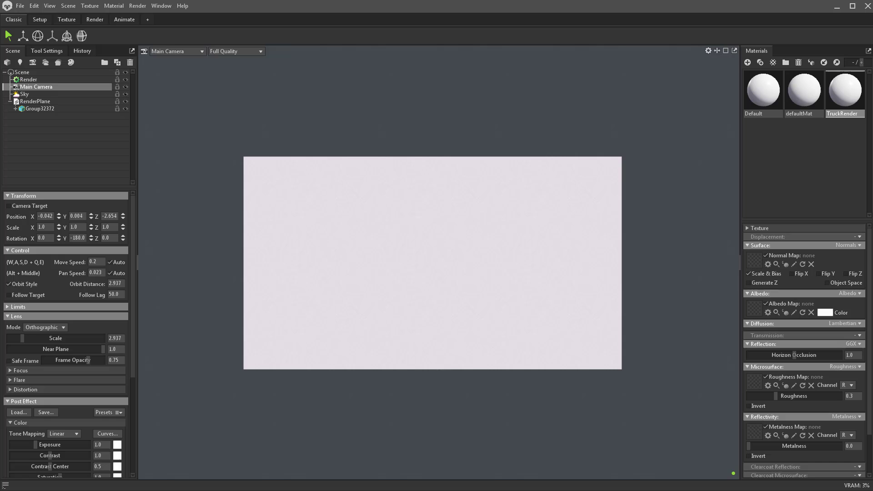
{"action": "left_click_drag", "start_coordinate": [754, 308], "coordinate": [753, 259]}
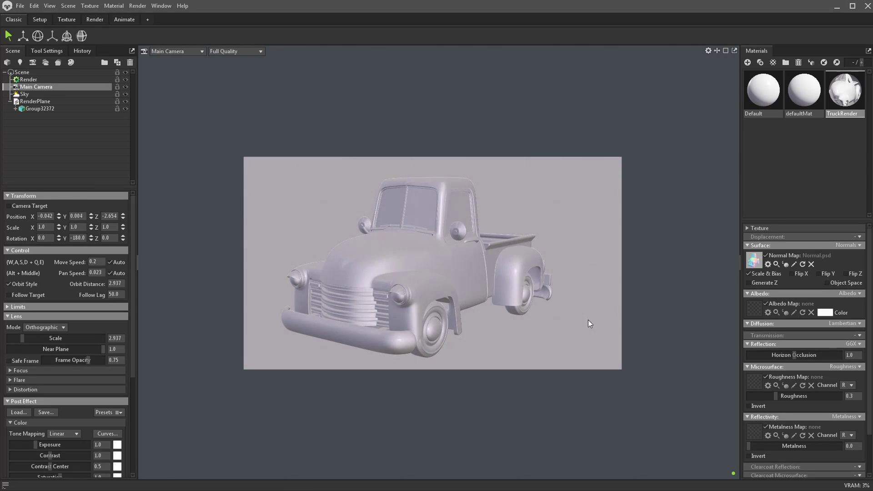
{"action": "right_click", "coordinate": [614, 321]}
{"action": "left_click", "coordinate": [820, 275]}
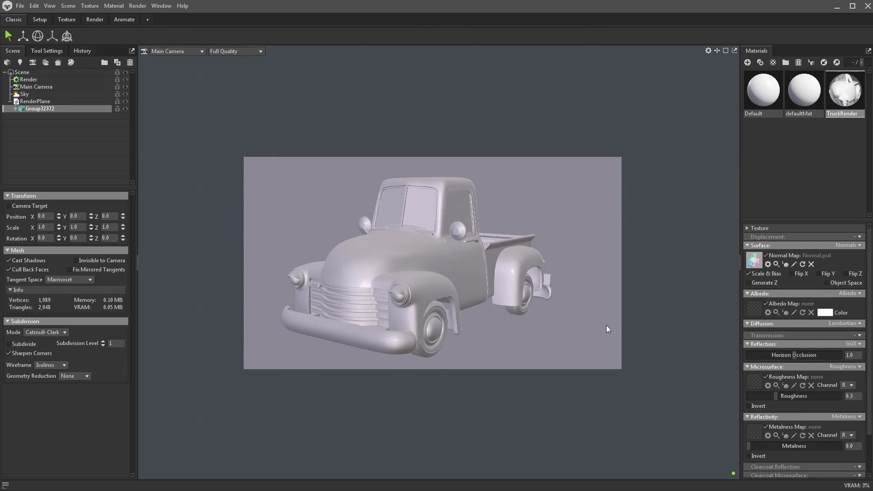
Step: Set TruckRender's occlusion mode to Occlusion and load AmbientOcclusion.psd as its map
{"action": "left_click", "coordinate": [609, 296]}
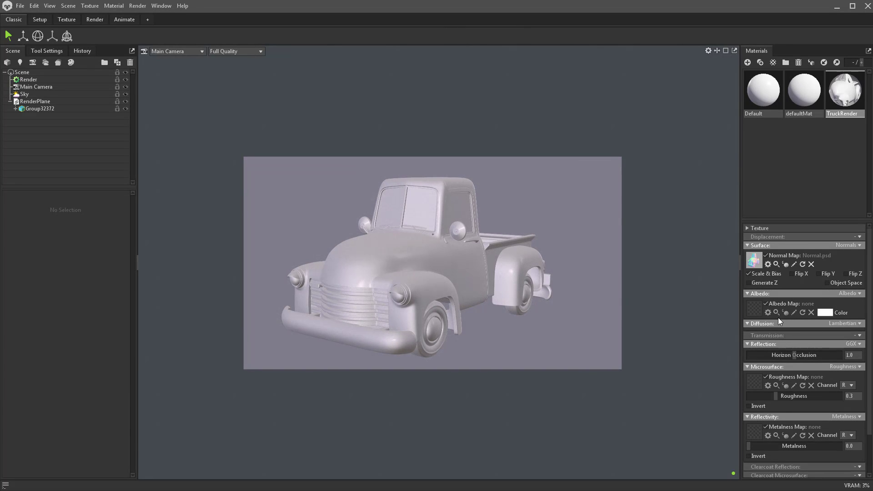
{"action": "scroll", "coordinate": [782, 304], "scroll_direction": "down", "scroll_amount": 2}
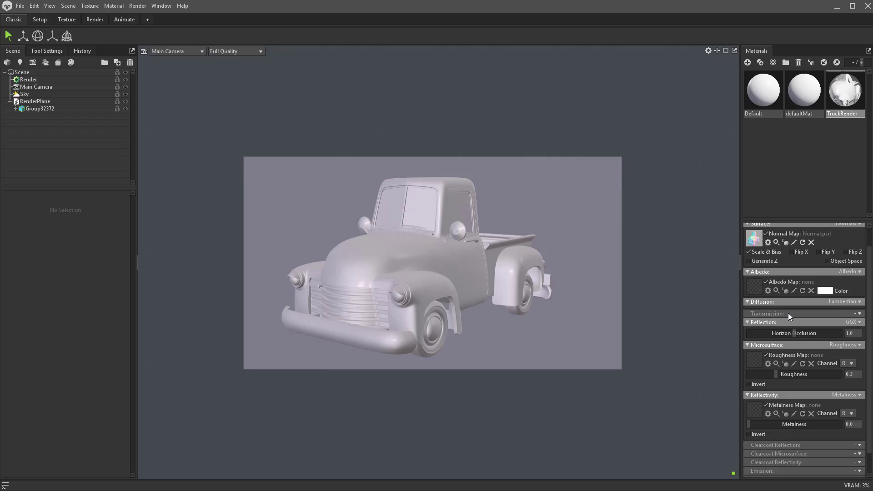
{"action": "scroll", "coordinate": [788, 317], "scroll_direction": "down", "scroll_amount": 1}
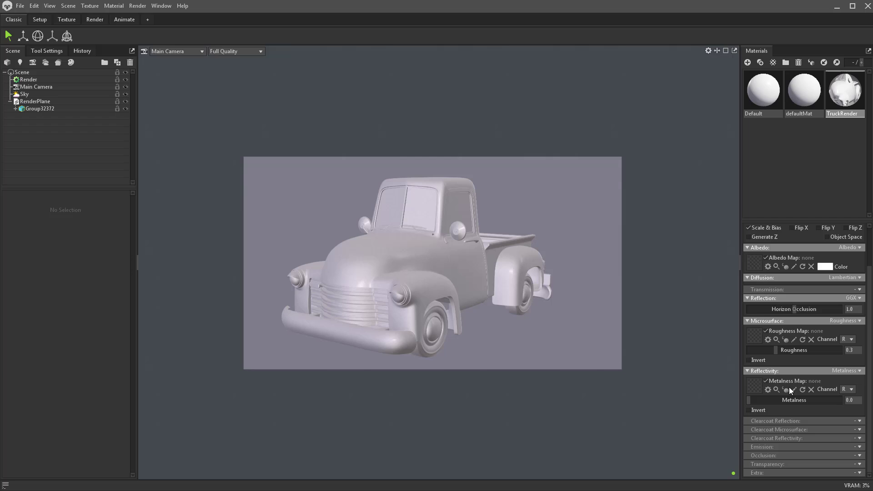
{"action": "left_click", "coordinate": [859, 456]}
{"action": "left_click", "coordinate": [833, 476]}
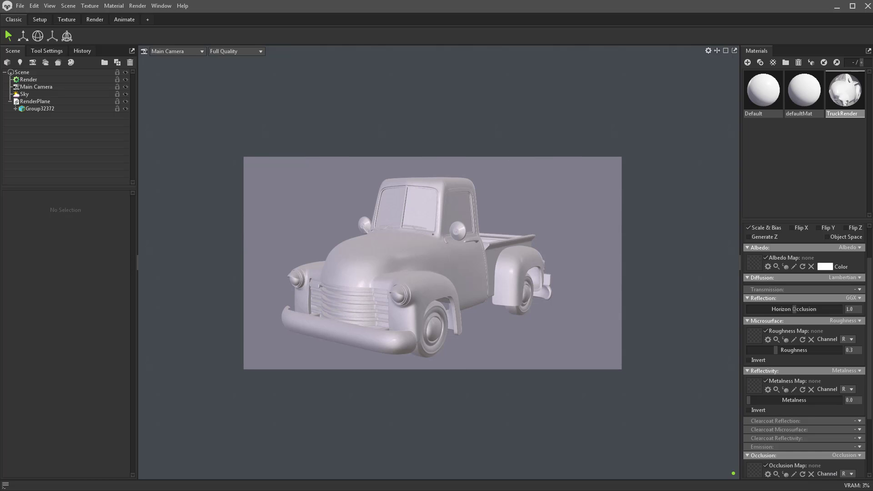
{"action": "scroll", "coordinate": [807, 350], "scroll_direction": "down", "scroll_amount": 2}
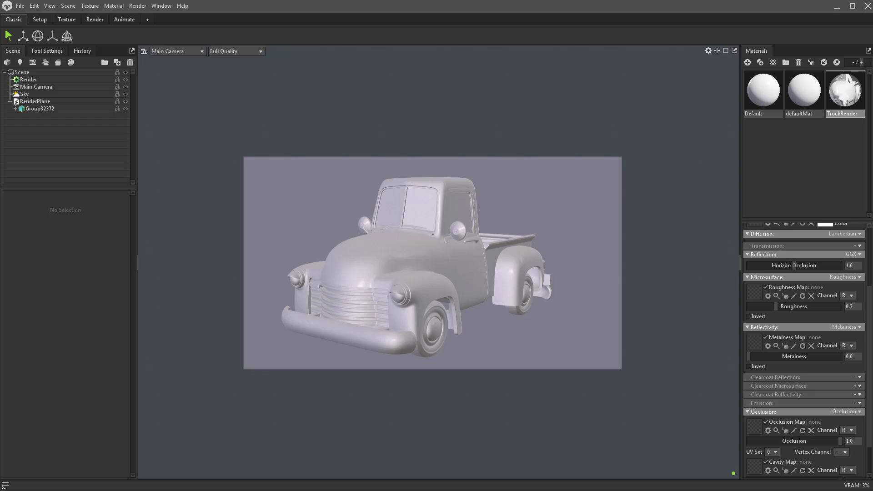
{"action": "left_click_drag", "start_coordinate": [756, 427], "coordinate": [755, 428]}
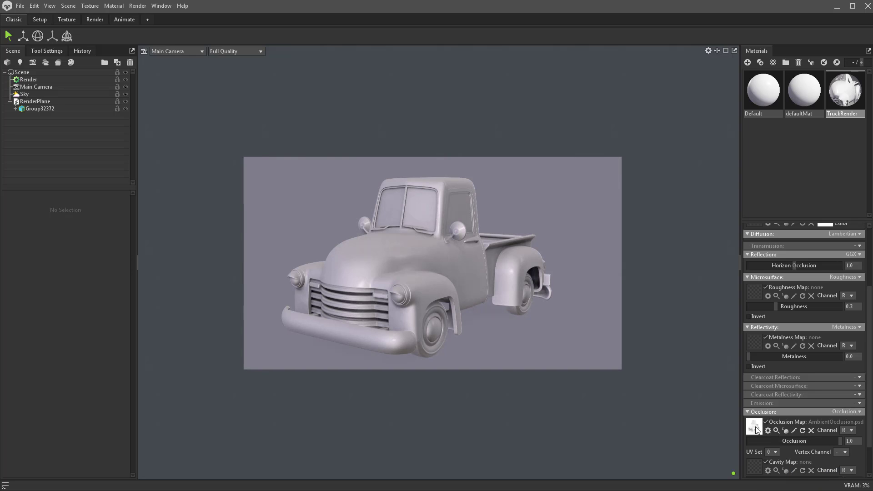
Step: Set transparency to Cutout with Opacity.psd as the alpha map on the R channel
{"action": "scroll", "coordinate": [860, 425], "scroll_direction": "down", "scroll_amount": 2}
{"action": "left_click", "coordinate": [859, 463]}
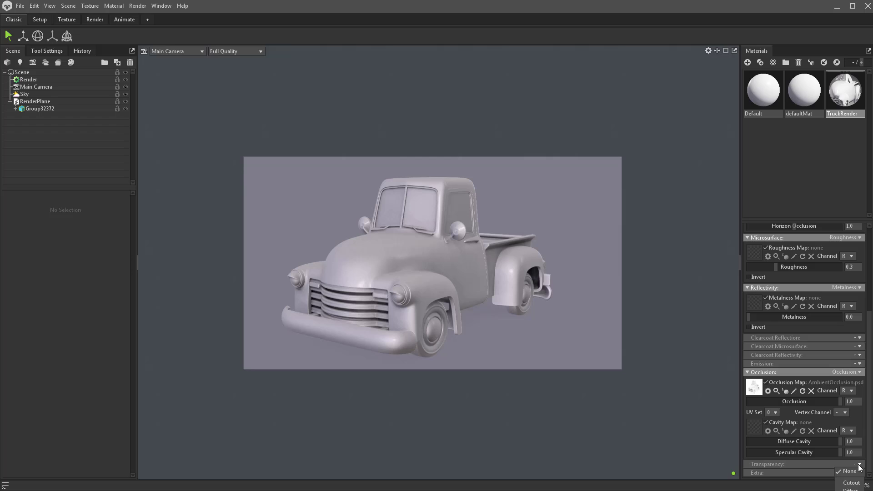
{"action": "left_click", "coordinate": [848, 484]}
{"action": "scroll", "coordinate": [830, 456], "scroll_direction": "down", "scroll_amount": 2}
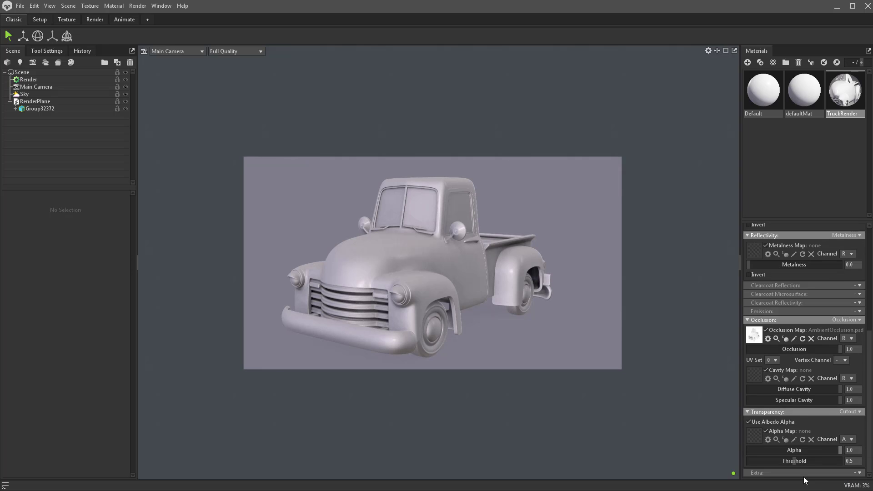
{"action": "left_click_drag", "start_coordinate": [773, 482], "coordinate": [755, 436]}
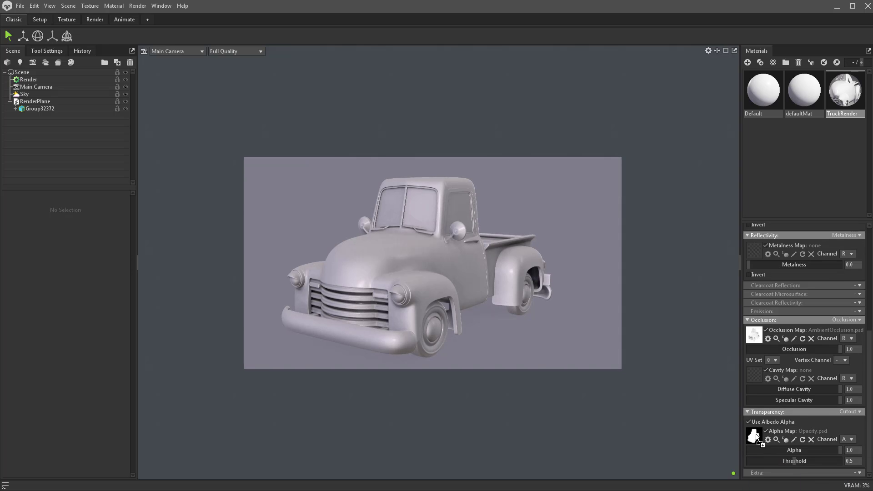
{"action": "left_click", "coordinate": [847, 439]}
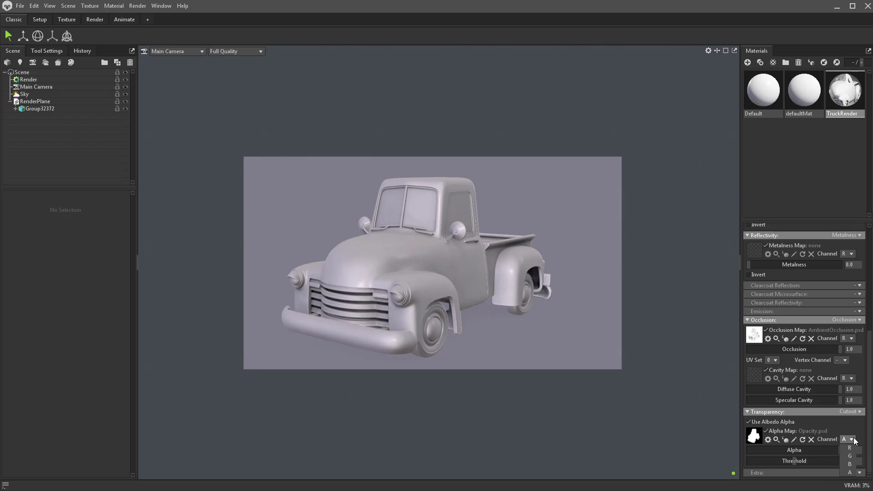
{"action": "left_click", "coordinate": [849, 447]}
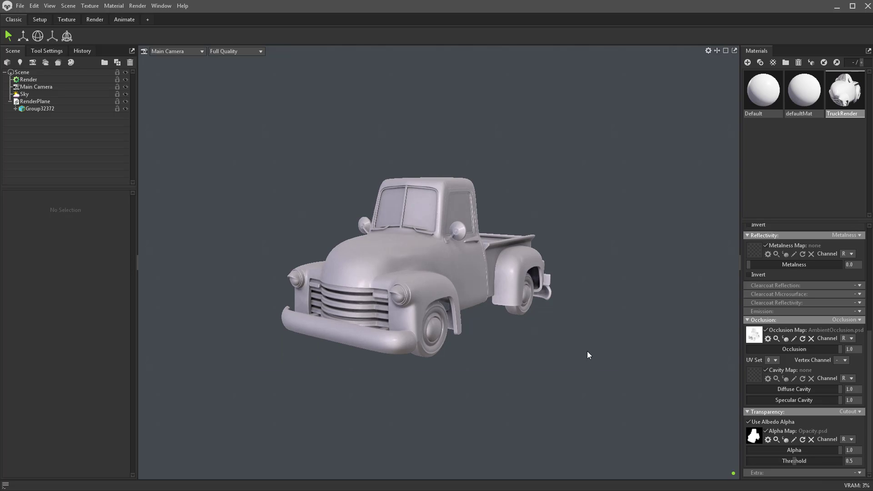
Step: Set displacement to Height using Displacement.psd with a scale of 0.5
{"action": "scroll", "coordinate": [825, 350], "scroll_direction": "up", "scroll_amount": 4}
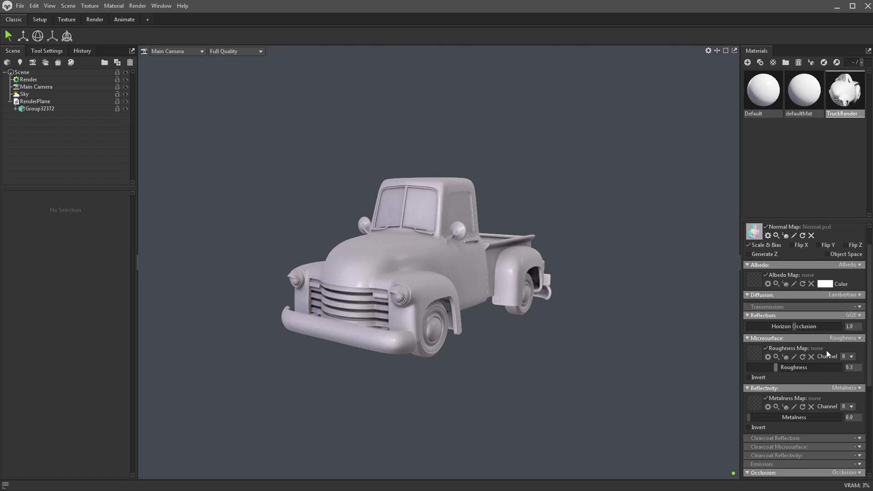
{"action": "left_click", "coordinate": [860, 237]}
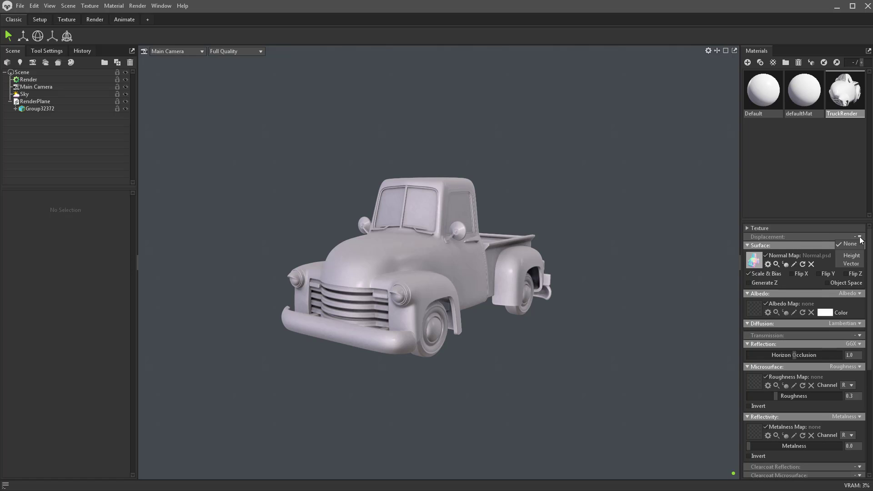
{"action": "left_click", "coordinate": [859, 256]}
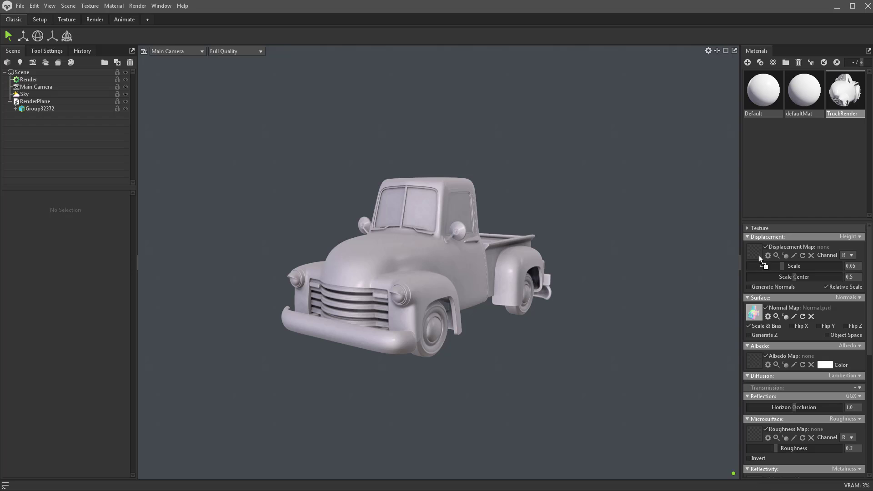
{"action": "left_click_drag", "start_coordinate": [760, 256], "coordinate": [755, 253]}
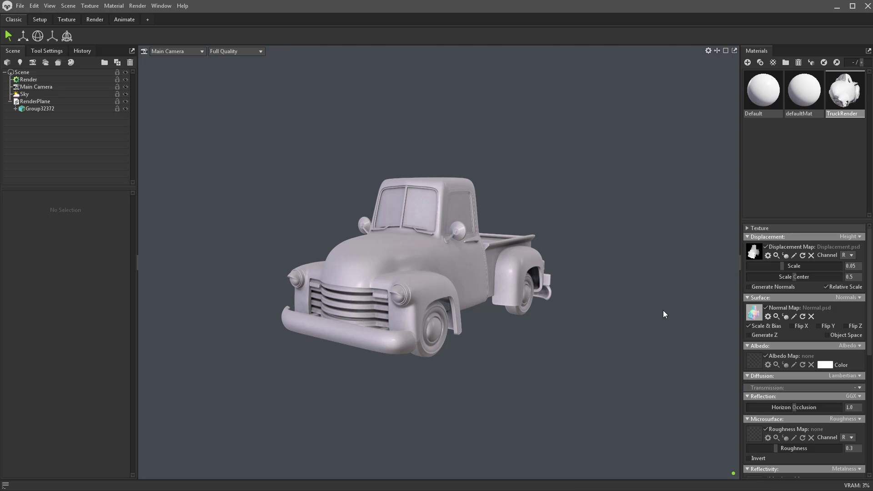
{"action": "left_click_drag", "start_coordinate": [643, 287], "coordinate": [561, 335]}
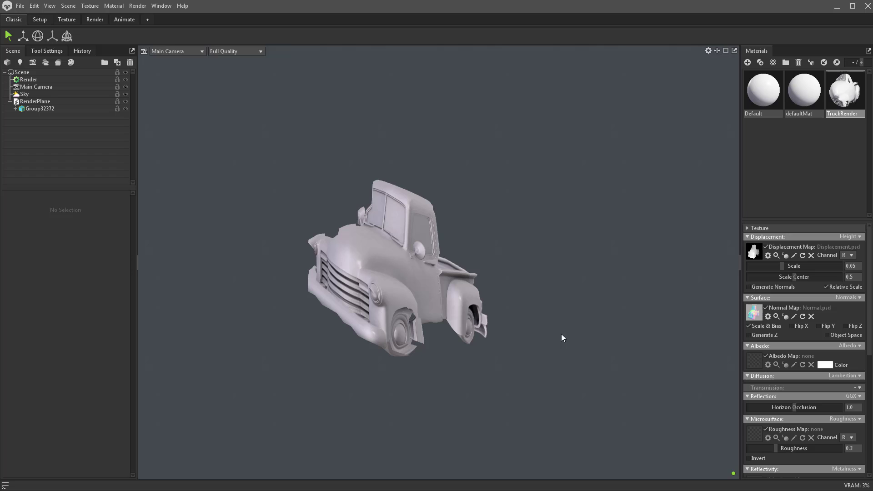
{"action": "left_click_drag", "start_coordinate": [782, 268], "coordinate": [833, 268]}
{"action": "left_click", "coordinate": [852, 267]}
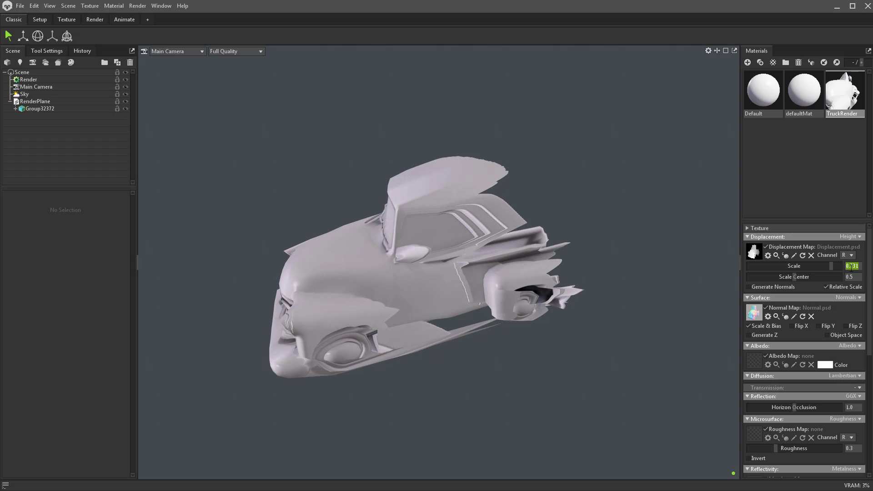
{"action": "type", "text": "0.5"}
{"action": "key", "text": "Return"}
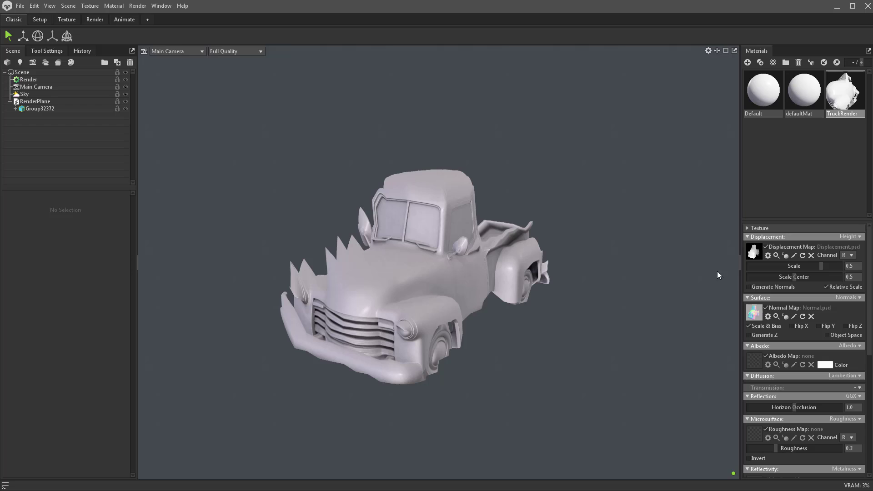
Step: Select Group32372, enable Subdivide, and set Subdivision Level to 4
{"action": "left_click", "coordinate": [51, 101]}
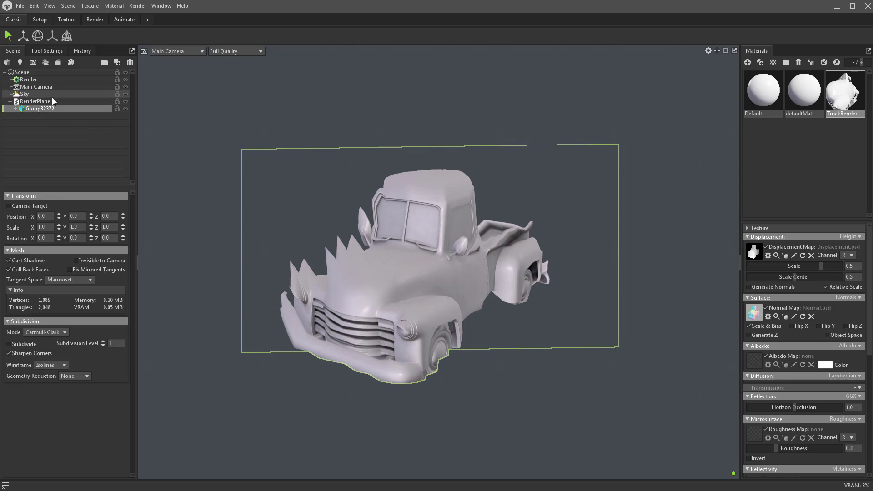
{"action": "left_click", "coordinate": [52, 95]}
{"action": "left_click", "coordinate": [51, 101]}
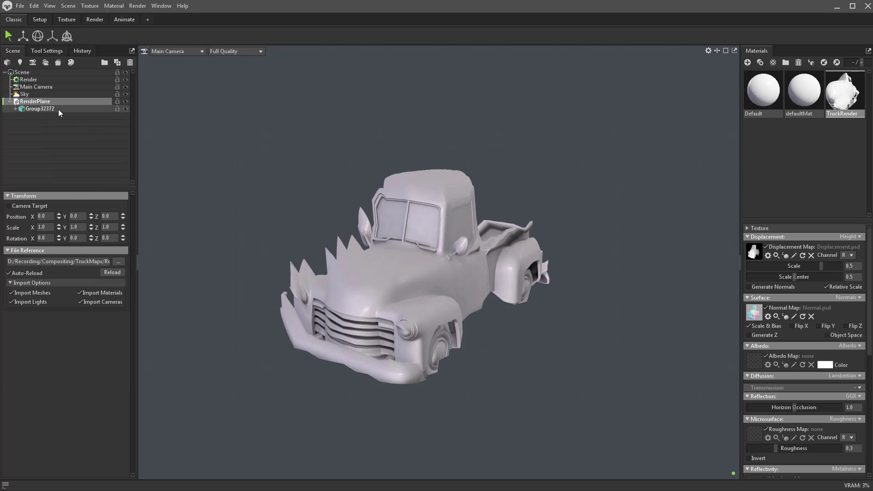
{"action": "left_click", "coordinate": [59, 110]}
{"action": "left_click", "coordinate": [29, 344]}
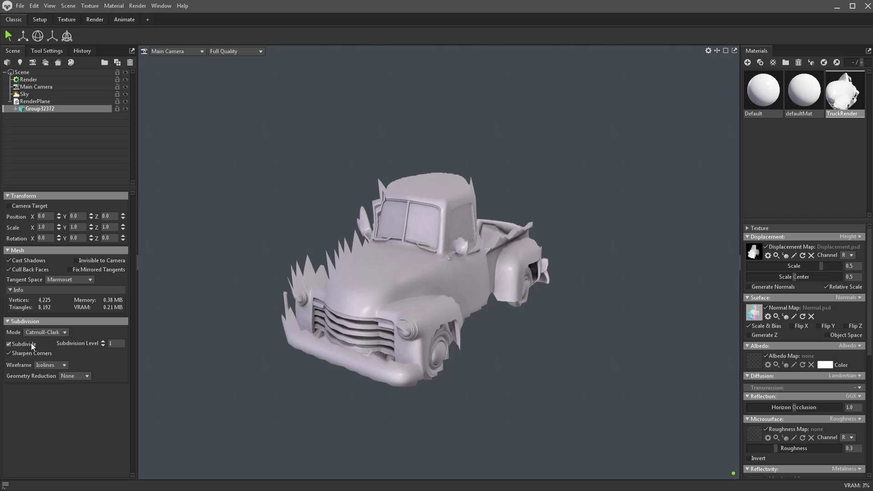
{"action": "left_click", "coordinate": [102, 341]}
{"action": "left_click", "coordinate": [103, 341]}
{"action": "left_click", "coordinate": [102, 341]}
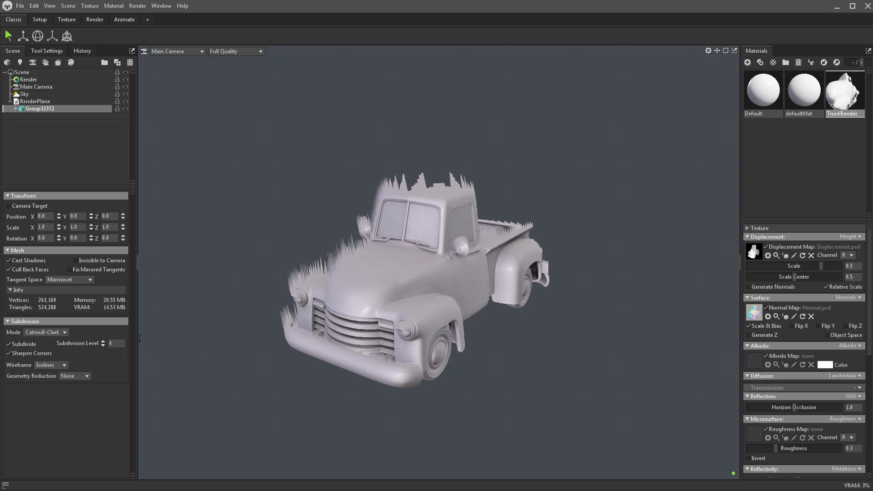
Step: Set the Main Camera rotation to X 0 and Y -180, then pan to recentre the truck
{"action": "left_click", "coordinate": [58, 86]}
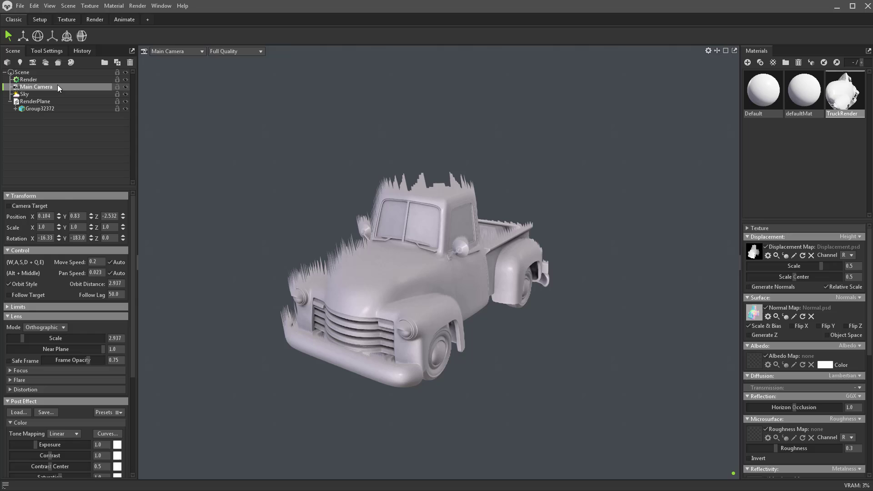
{"action": "left_click", "coordinate": [73, 237]}
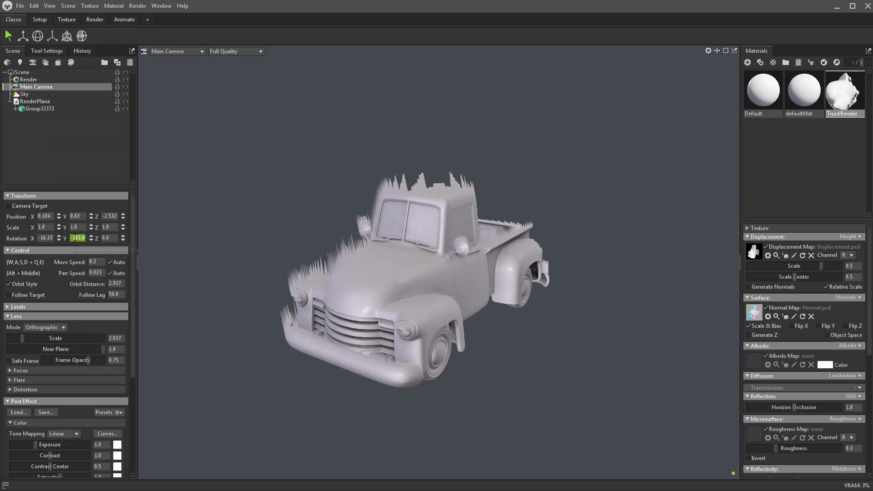
{"action": "type", "text": "-180"}
{"action": "key", "text": "Return"}
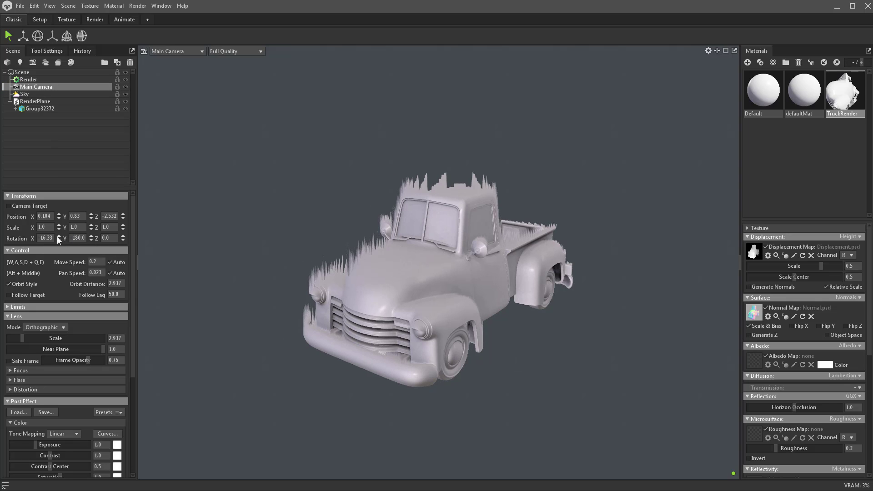
{"action": "left_click", "coordinate": [45, 238]}
{"action": "type", "text": "0"}
{"action": "key", "text": "Return"}
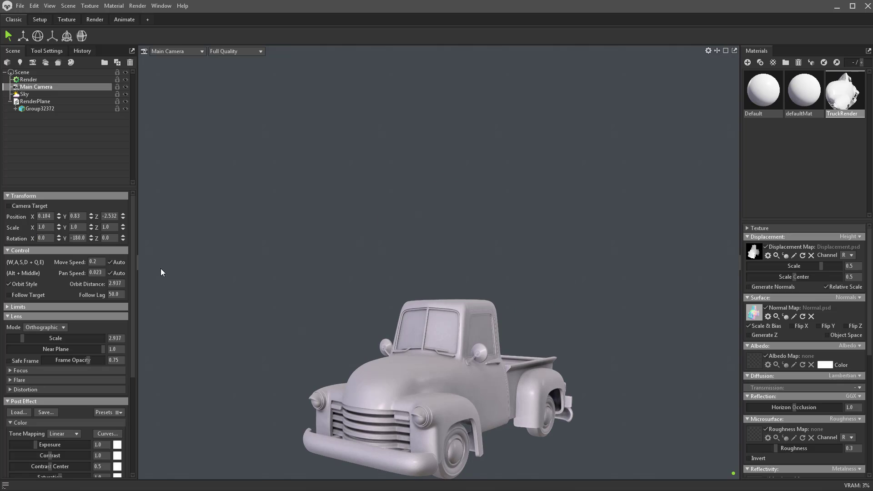
{"action": "middle_click_drag", "start_coordinate": [624, 333], "coordinate": [599, 171]}
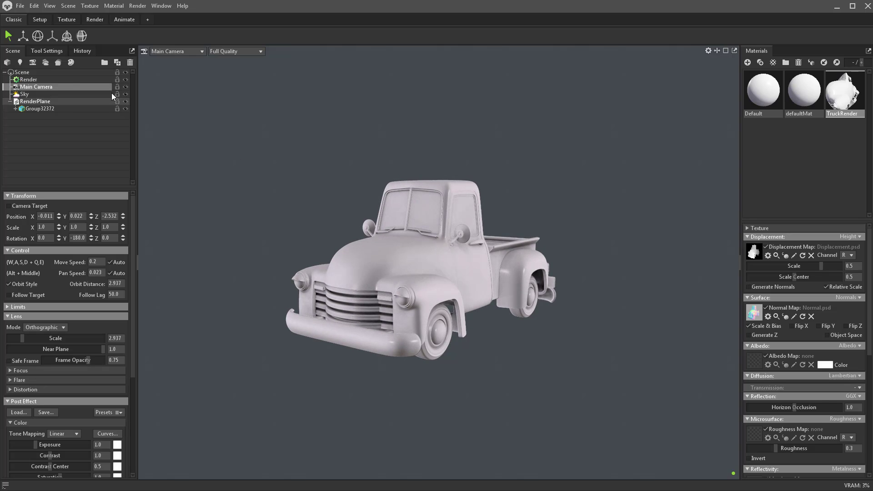
Step: Open the Sky's preset Library docked full-width below the viewport and browse Skies to the Overcast folder
{"action": "left_click", "coordinate": [40, 94]}
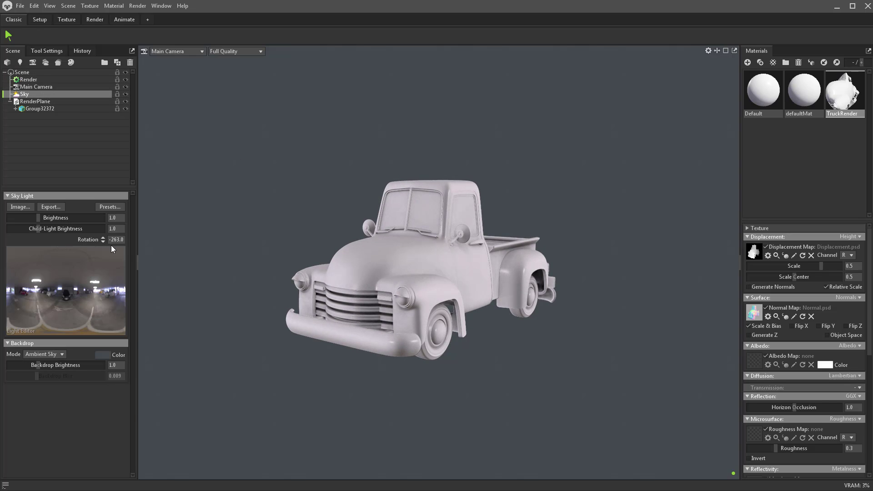
{"action": "left_click", "coordinate": [110, 207]}
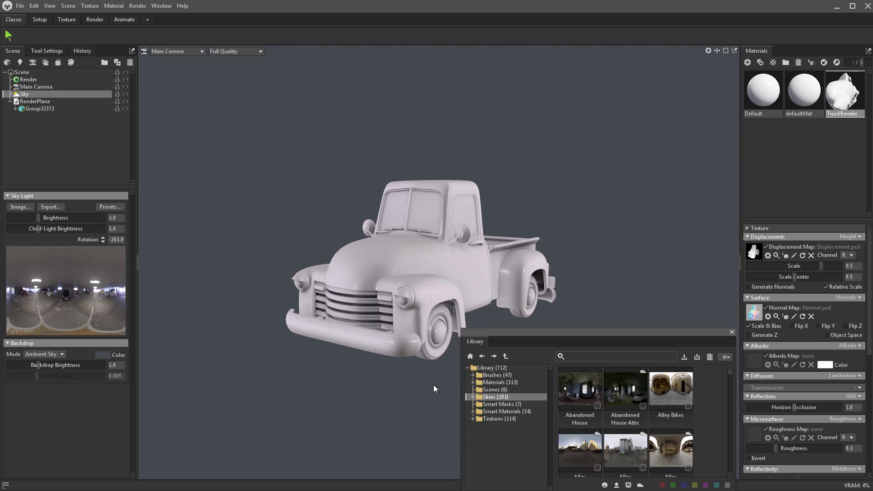
{"action": "left_click_drag", "start_coordinate": [508, 334], "coordinate": [374, 479]}
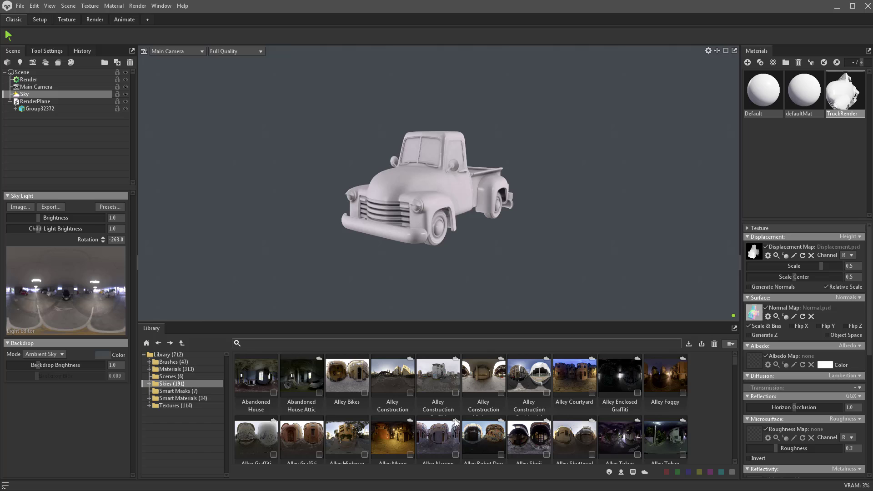
{"action": "left_click", "coordinate": [149, 384]}
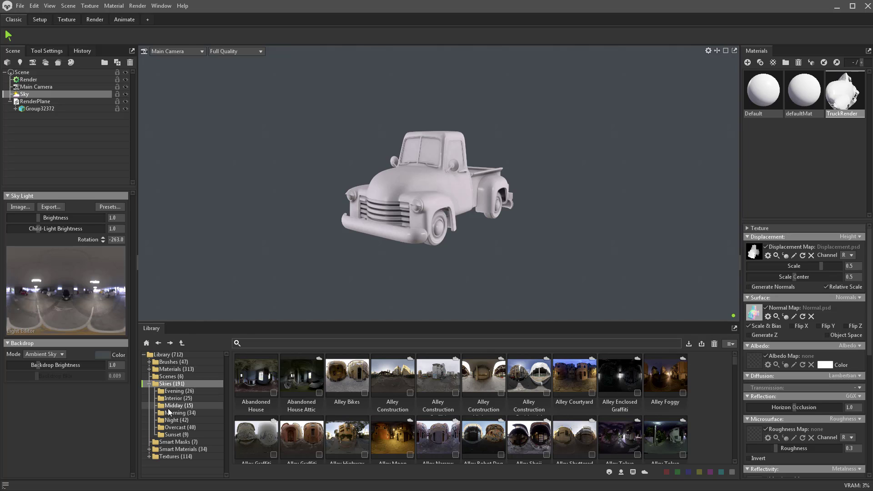
{"action": "left_click", "coordinate": [176, 398]}
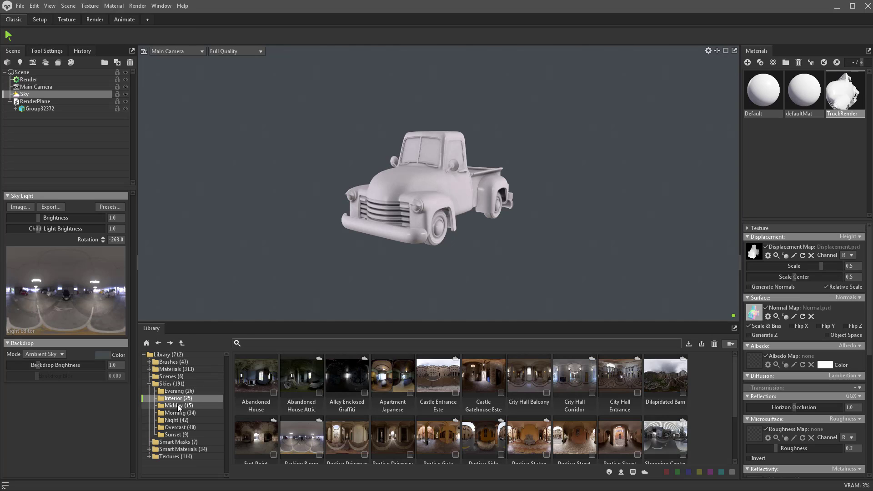
{"action": "left_click", "coordinate": [179, 406]}
{"action": "left_click", "coordinate": [180, 427]}
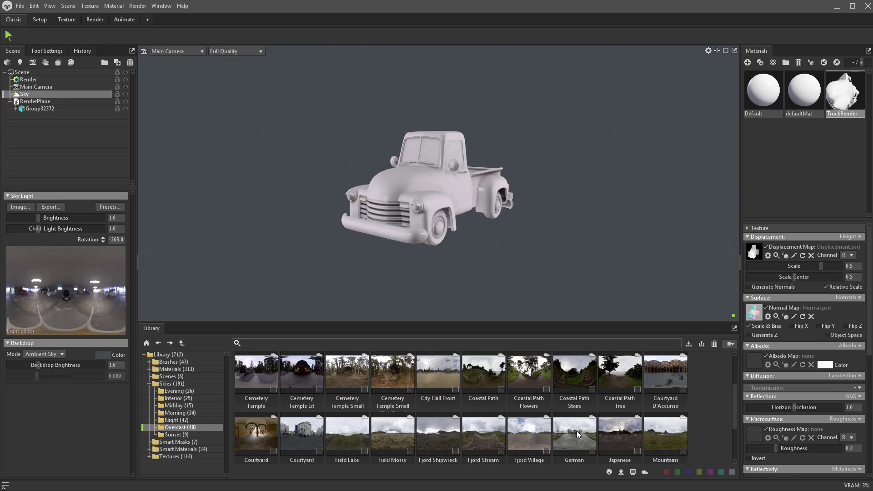
Step: Try the German Chancellery sky, then apply the Japanese Arboretum overcast sky preset
{"action": "scroll", "coordinate": [579, 437], "scroll_direction": "down", "scroll_amount": 1}
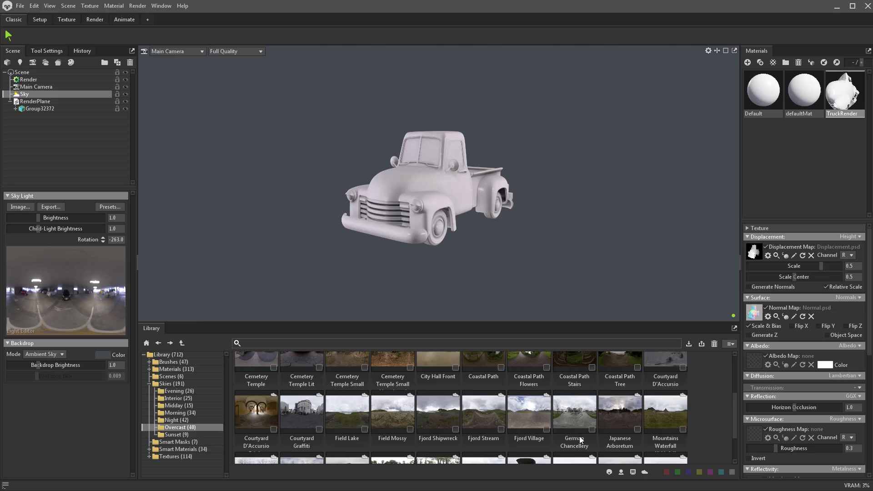
{"action": "left_click", "coordinate": [565, 410]}
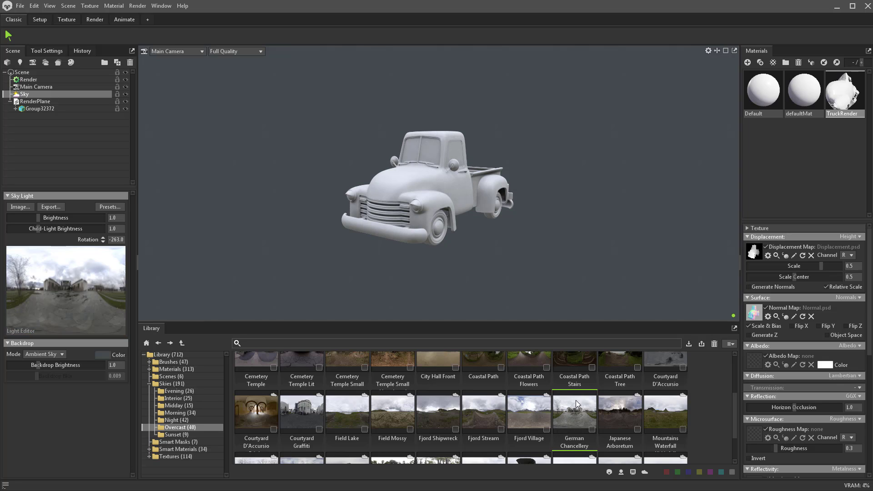
{"action": "scroll", "coordinate": [623, 410], "scroll_direction": "up", "scroll_amount": 2}
{"action": "scroll", "coordinate": [623, 410], "scroll_direction": "down", "scroll_amount": 1}
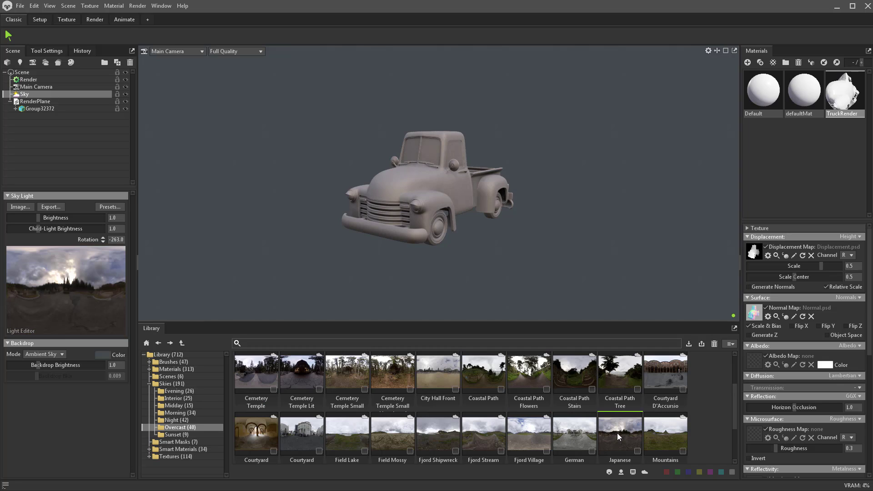
{"action": "left_click_drag", "start_coordinate": [620, 242], "coordinate": [557, 261], "text": "shift"}
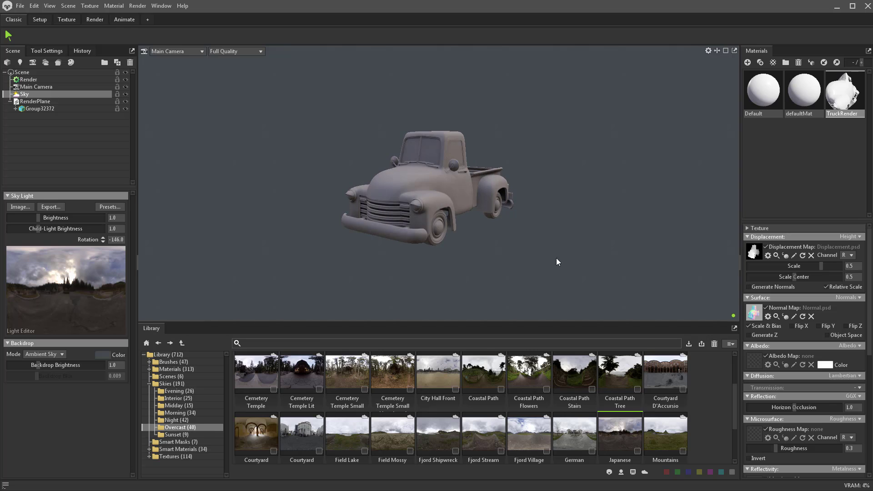
Step: Add child light Sky Light 1 on the sky preview and rotate the sky to -253.5
{"action": "scroll", "coordinate": [634, 309], "scroll_direction": "up", "scroll_amount": 3}
{"action": "left_click_drag", "start_coordinate": [633, 309], "coordinate": [563, 267], "text": "shift"}
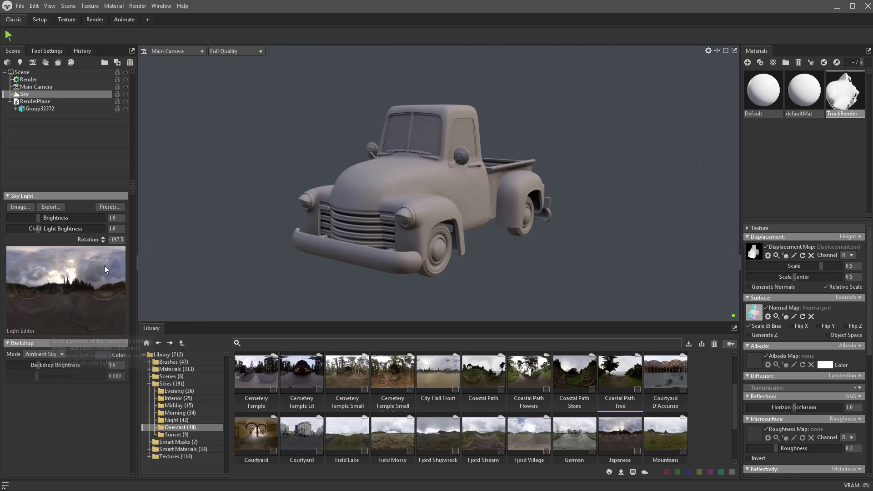
{"action": "left_click", "coordinate": [80, 266]}
{"action": "left_click_drag", "start_coordinate": [81, 271], "coordinate": [74, 272]}
{"action": "left_click_drag", "start_coordinate": [498, 310], "coordinate": [471, 297], "text": "shift"}
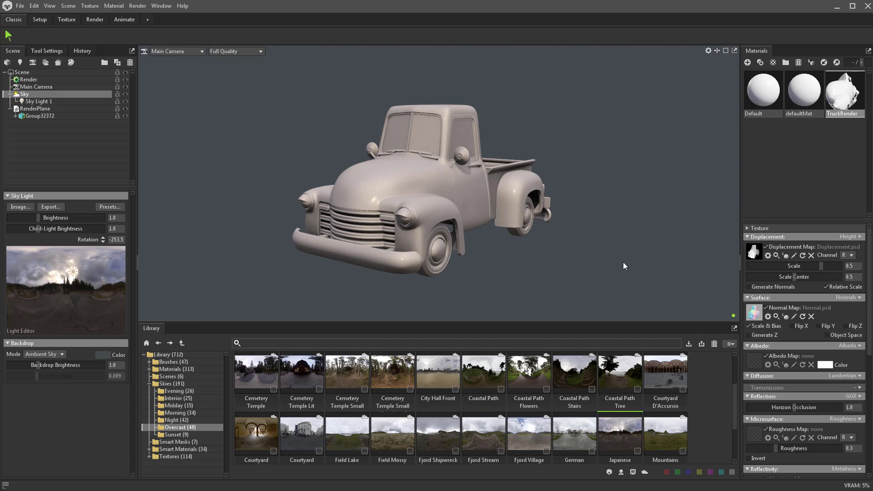
Step: Save the scene with Save Scene As into the TruckMaps folder as TruckMarmoset
{"action": "left_click", "coordinate": [20, 6]}
{"action": "left_click", "coordinate": [41, 53]}
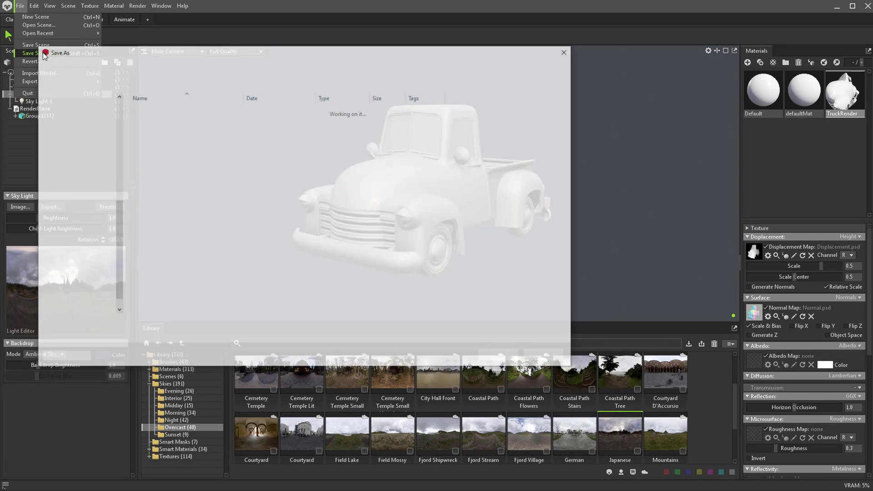
{"action": "double_click", "coordinate": [155, 140]}
{"action": "left_click", "coordinate": [226, 326]}
{"action": "type", "text": "Tru"}
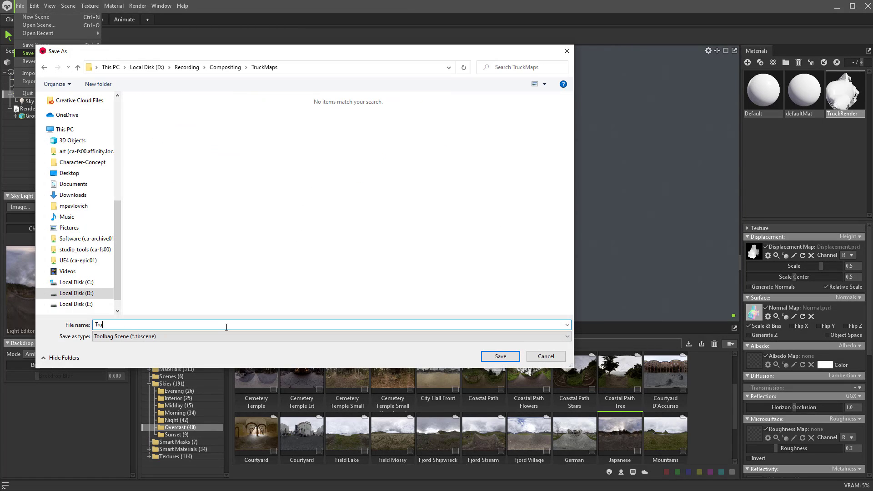
{"action": "type", "text": "ckMarmoset"}
{"action": "key", "text": "Return"}
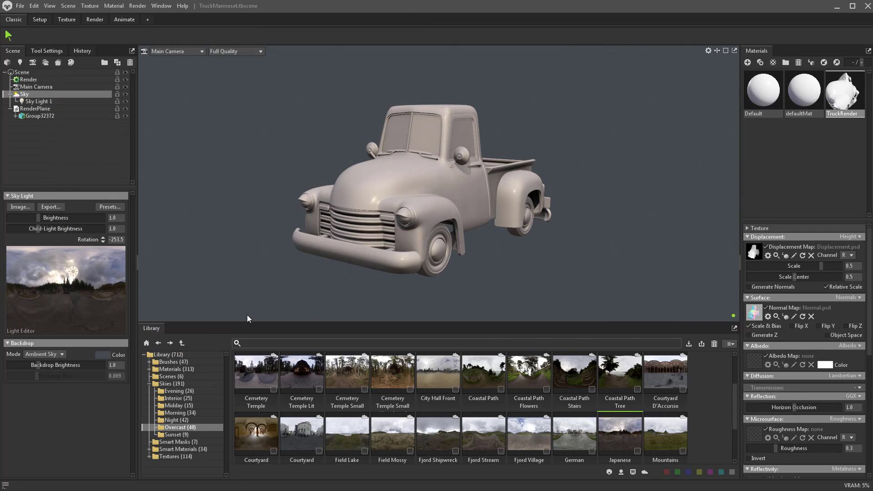